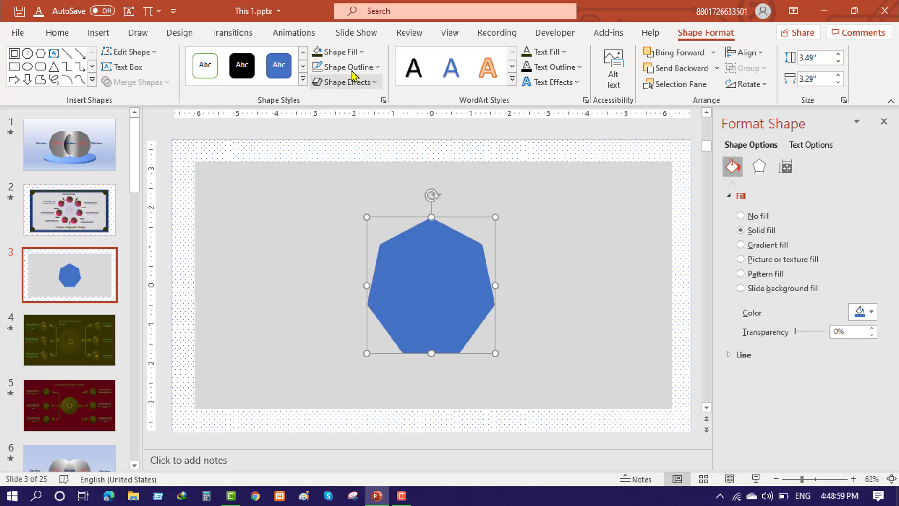
- Apply the translucent bevelled shape effect preset, fourth in the second row of presets, to the blue heptagon
left_click(375, 85)
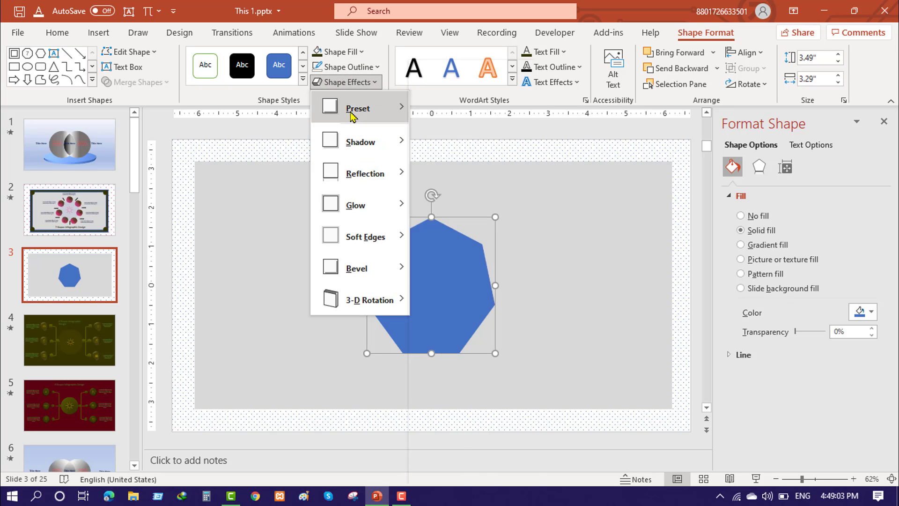
mouse_move(393, 115)
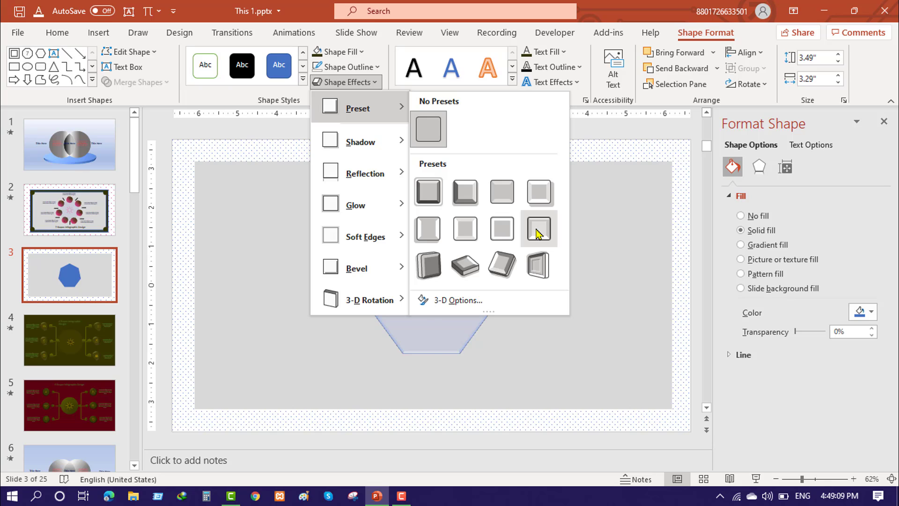
left_click(538, 232)
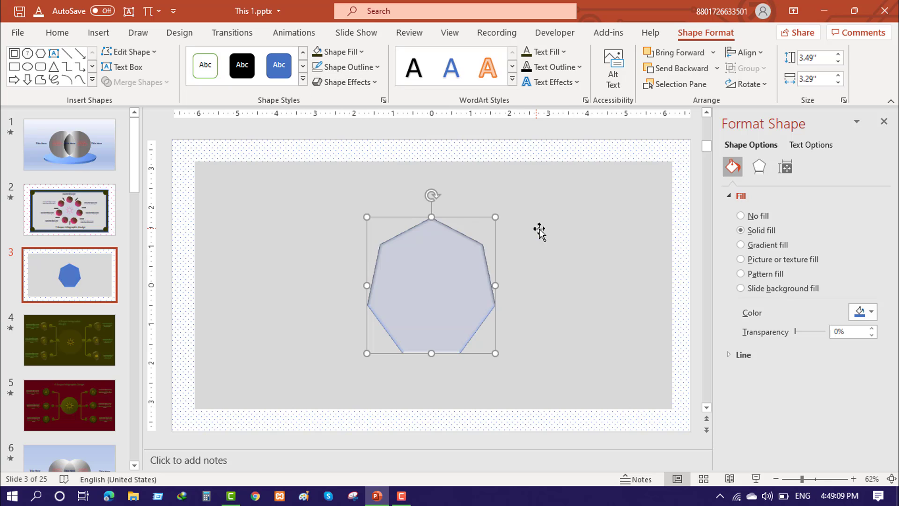
left_click(570, 309)
left_click(442, 296)
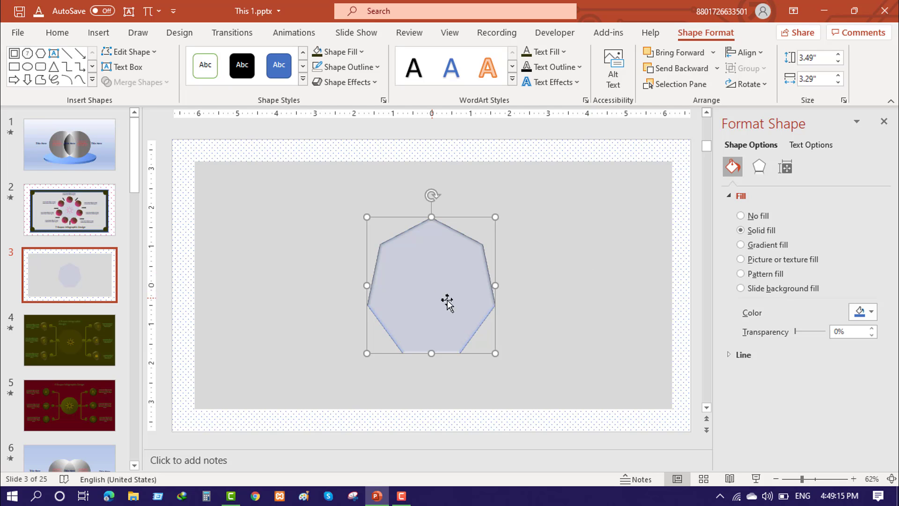
left_click(492, 257)
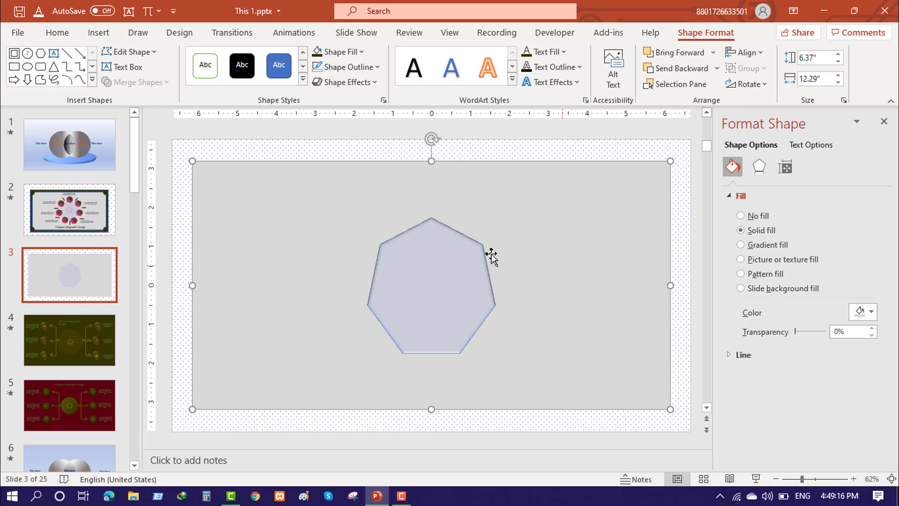
- Check the finished design on slide 2, and shorten the heptagon on slide 3 slightly from its lower edge
left_click(85, 211)
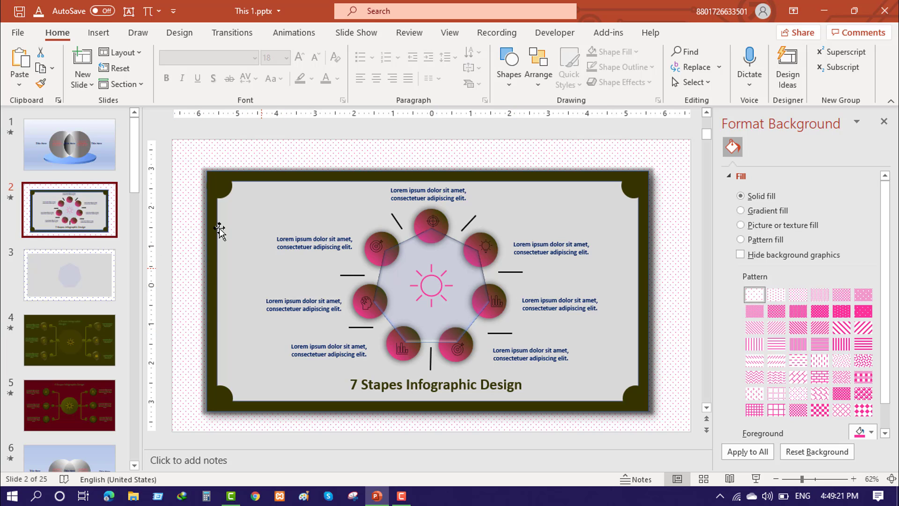
left_click(84, 287)
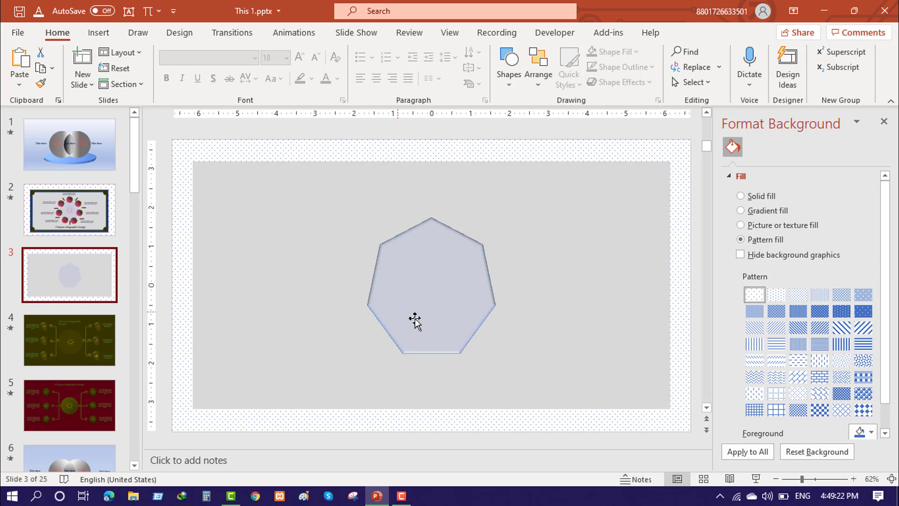
left_click(434, 342)
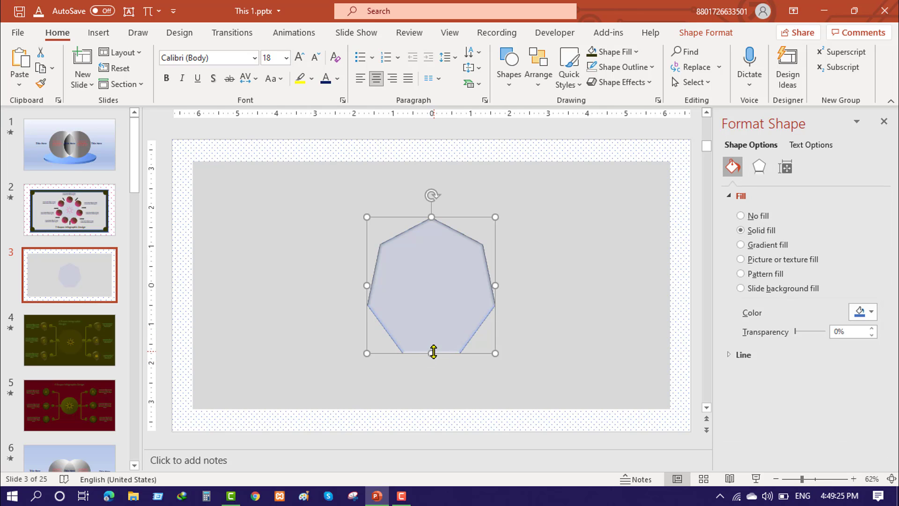
left_click_drag(434, 351, 440, 339)
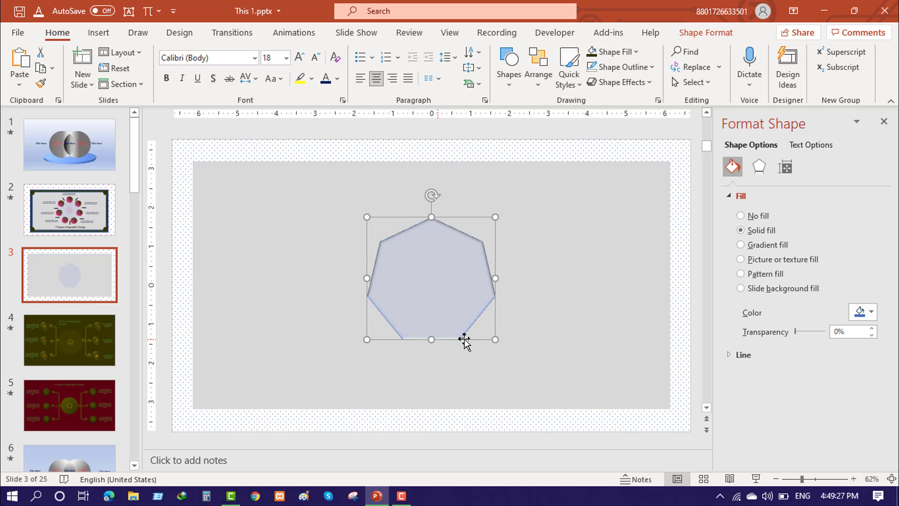
left_click(573, 326)
left_click(428, 283)
left_click(583, 298)
left_click(445, 282)
- Draw a circle about 1.14" in diameter in the empty area to the upper left of the heptagon
left_click(98, 33)
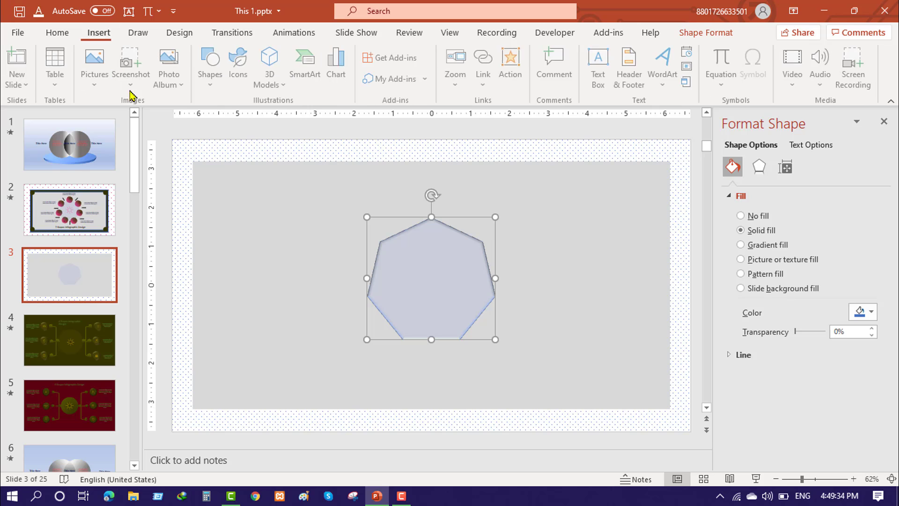
left_click(214, 83)
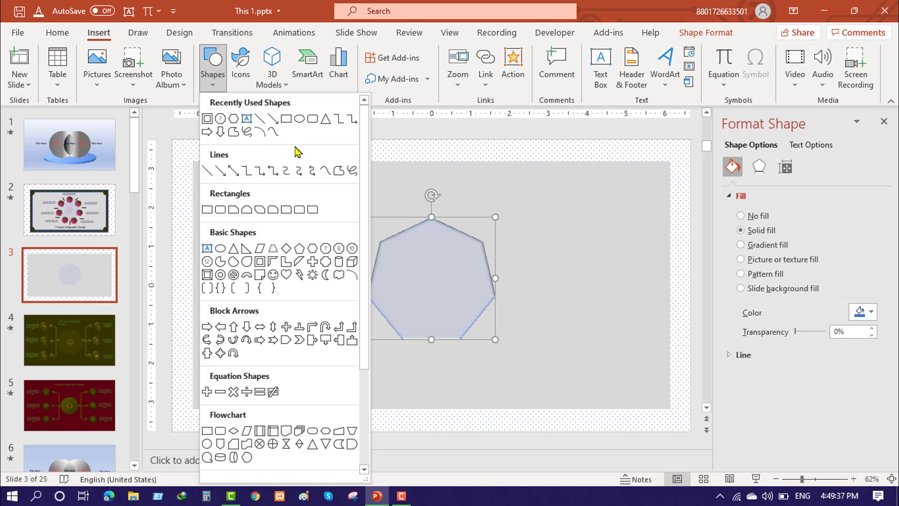
left_click(300, 119)
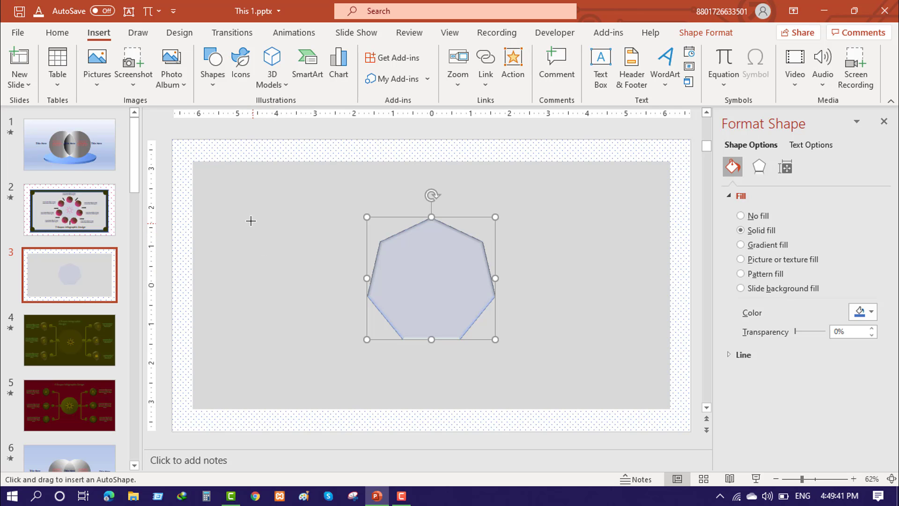
left_click_drag(245, 213, 291, 237)
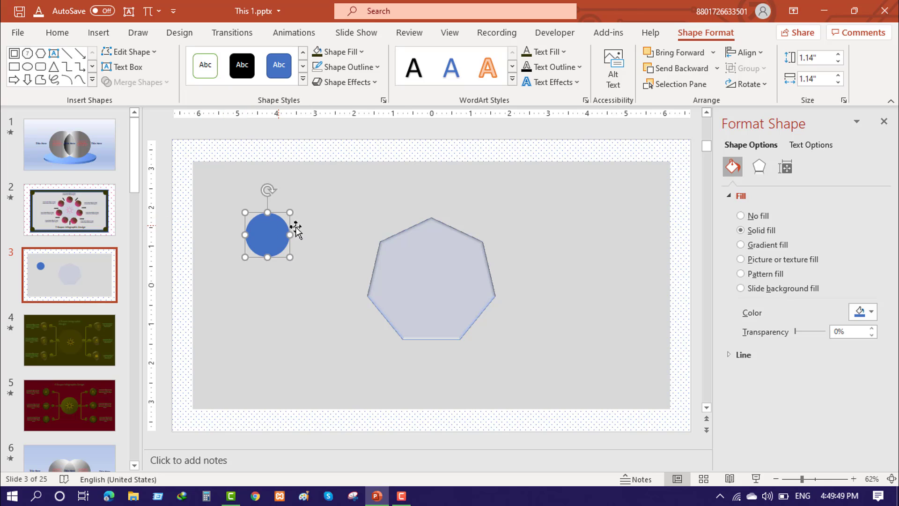
- Give the circle a gradient fill and colour its last gradient stop pink
left_click(740, 244)
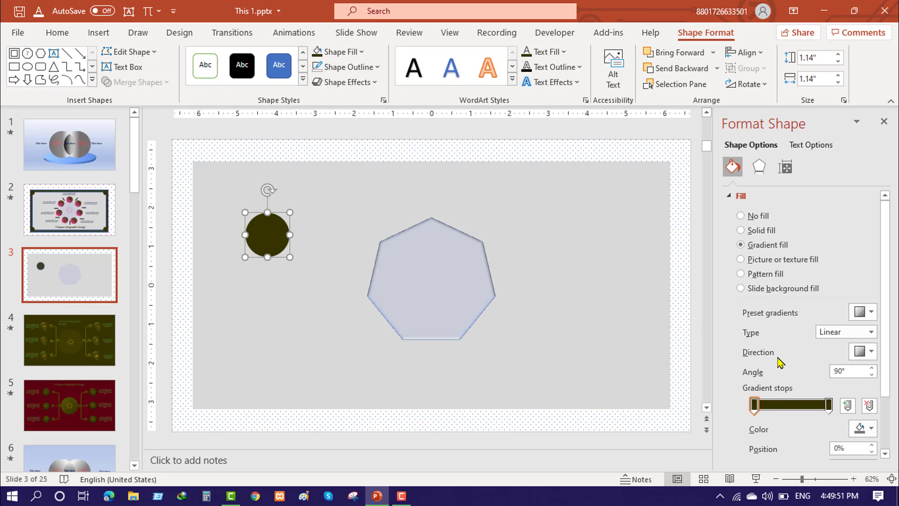
left_click(755, 406)
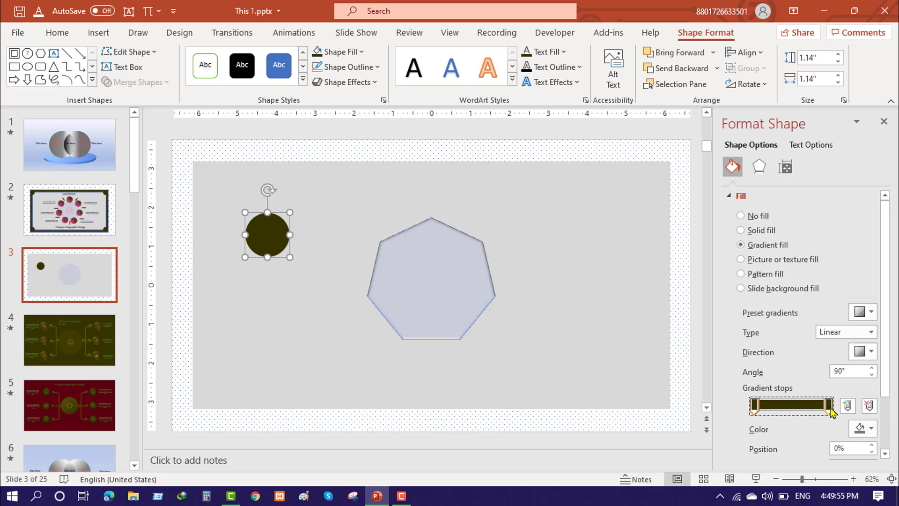
left_click(829, 406)
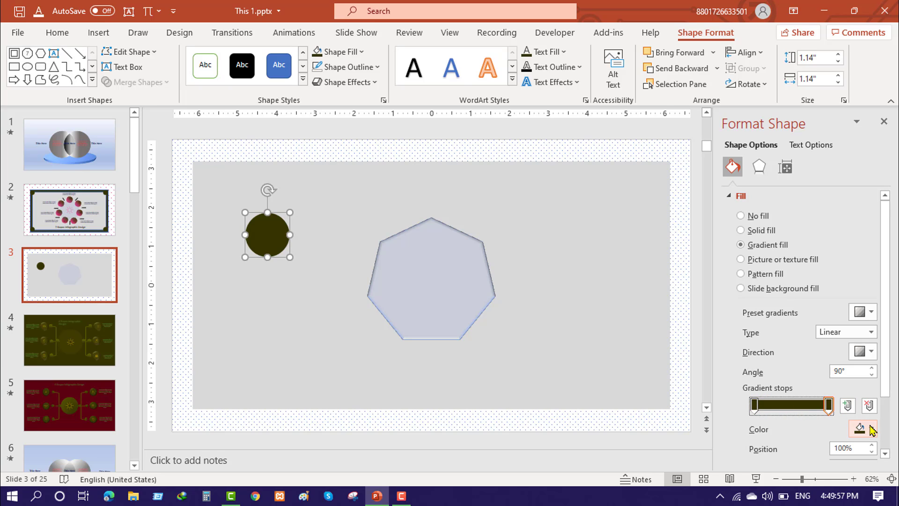
left_click(871, 429)
left_click(813, 378)
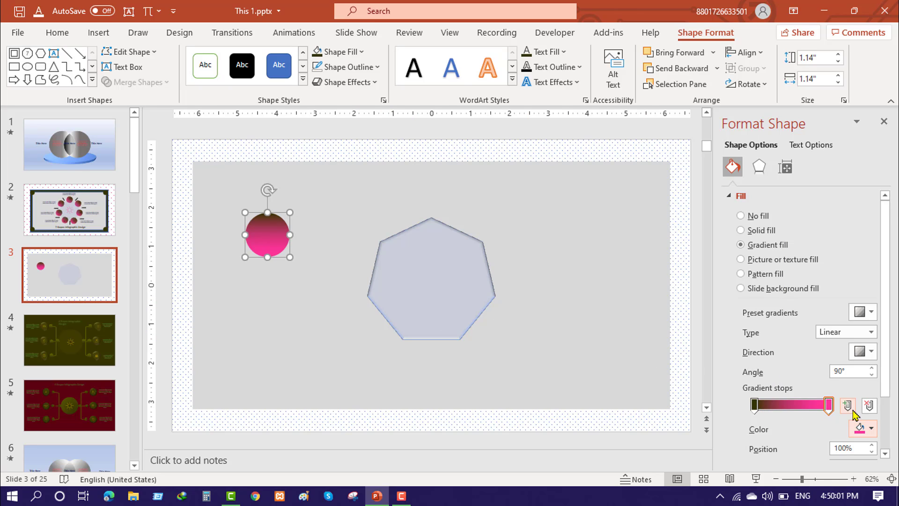
- Reverse the circle's gradient colours, making the first stop pink and the last stop dark olive
left_click(755, 406)
left_click(871, 429)
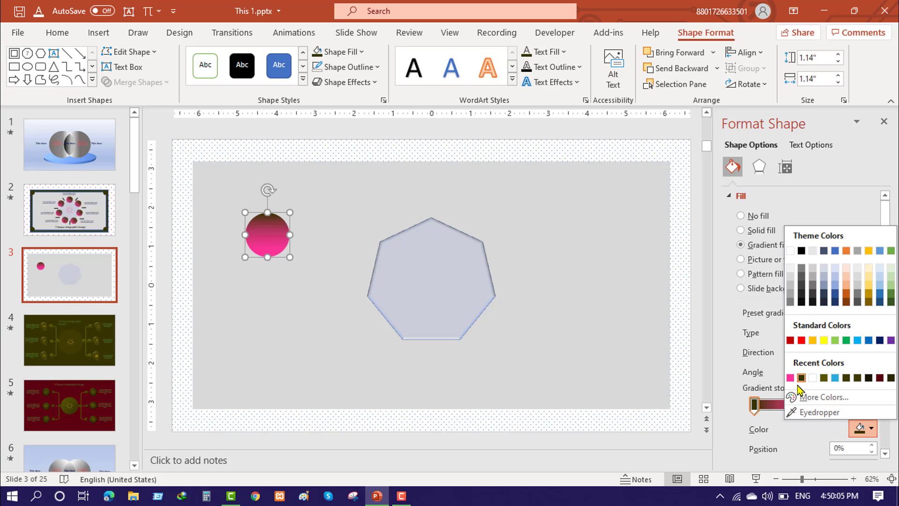
left_click(789, 378)
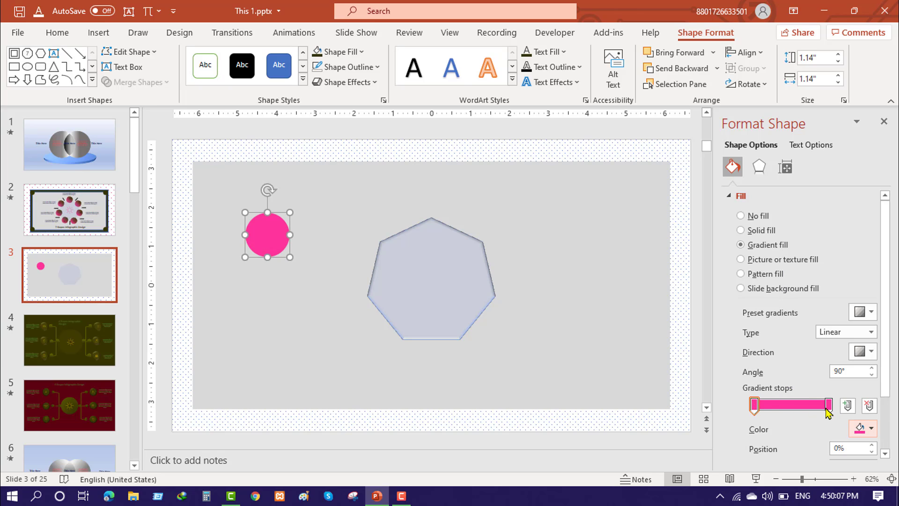
left_click(828, 405)
left_click(871, 428)
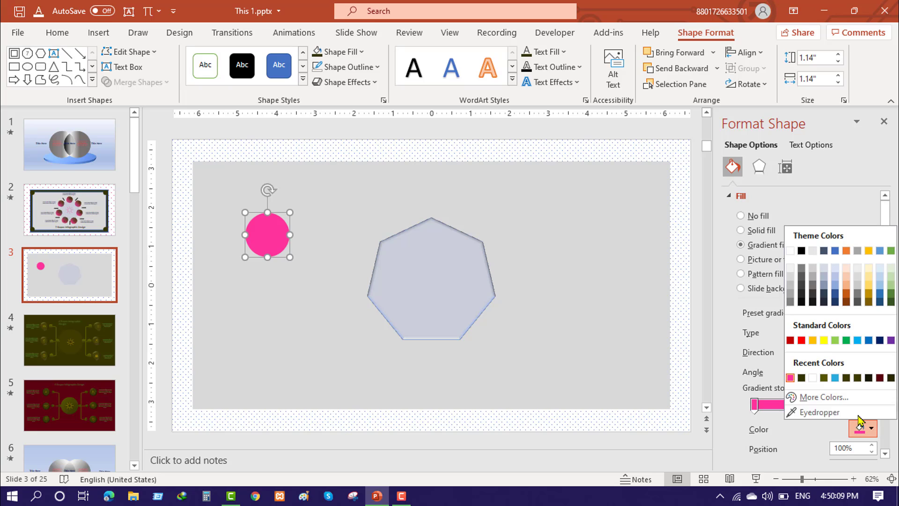
left_click(801, 378)
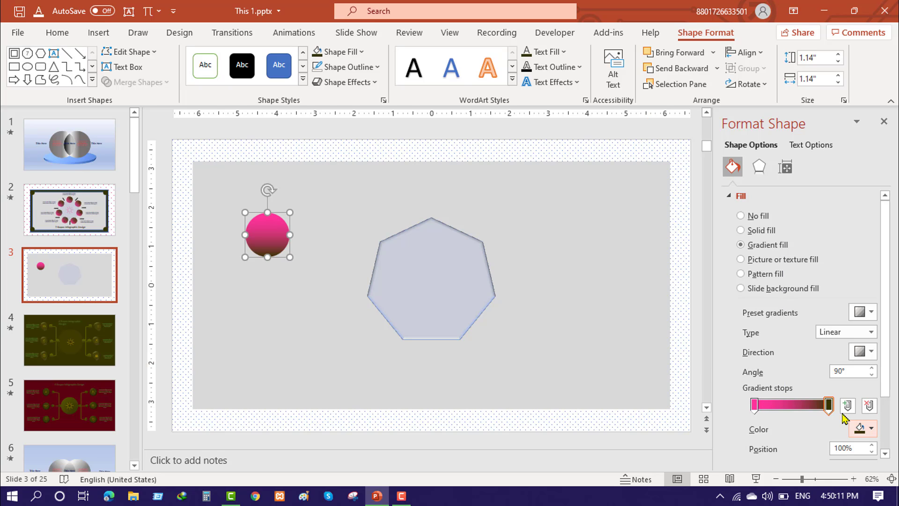
- Set the circle's linear gradient direction to 135°, with the pink stop at 16% and the dark stop at 78%
left_click(871, 350)
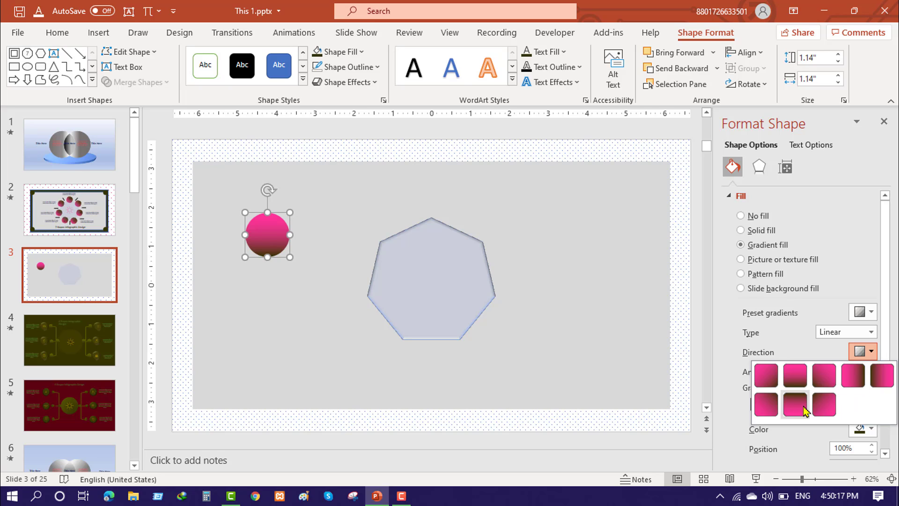
left_click(828, 380)
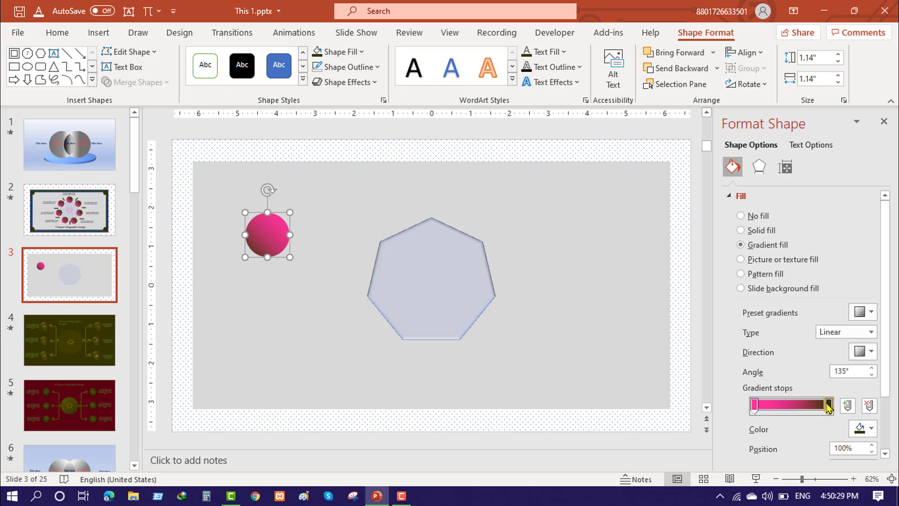
left_click_drag(829, 406, 767, 409)
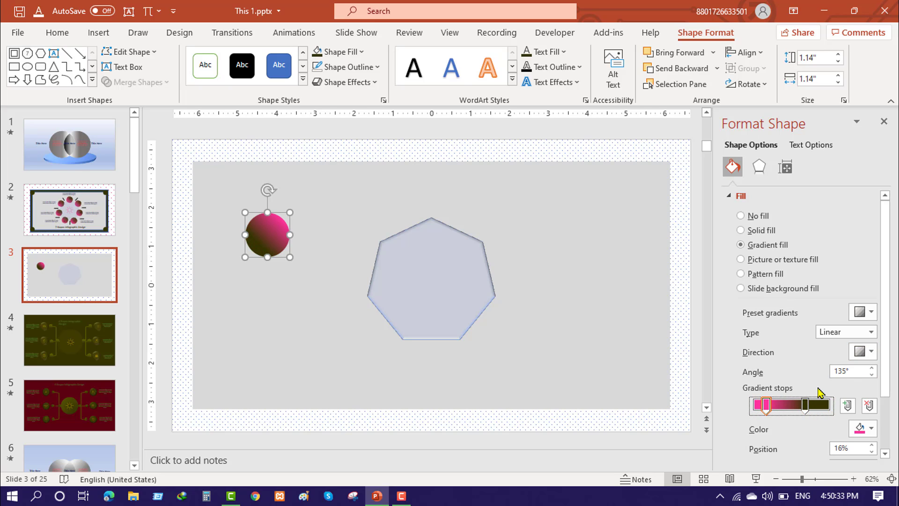
left_click_drag(808, 406, 814, 405)
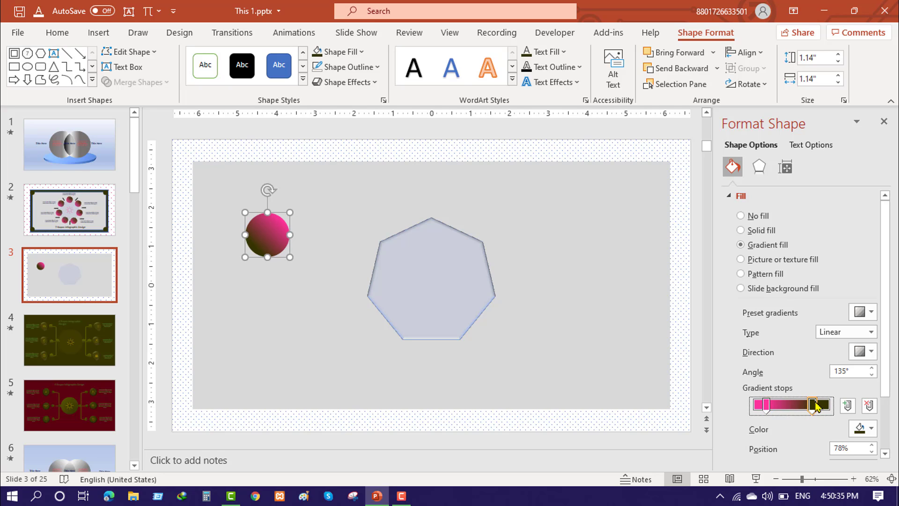
- Change the circle's gradient type to Radial and shift the dark stop closer to the pink one
left_click(871, 334)
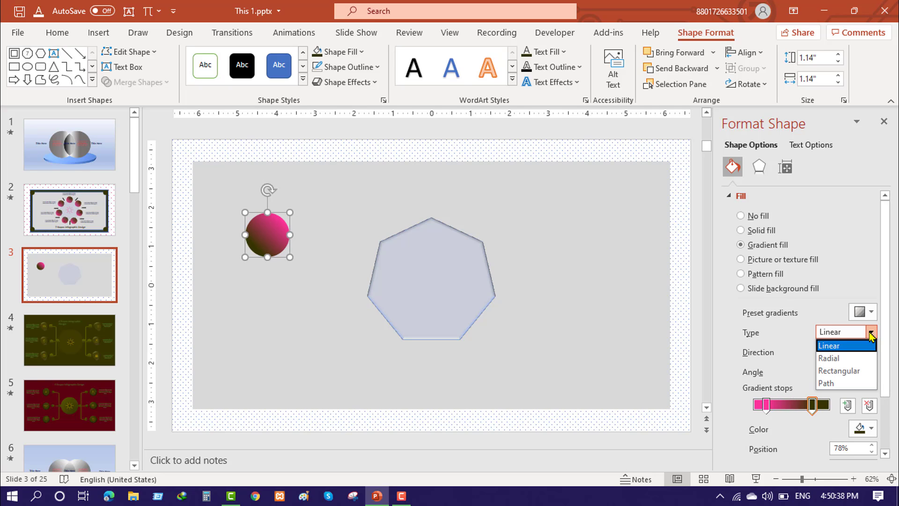
left_click(840, 359)
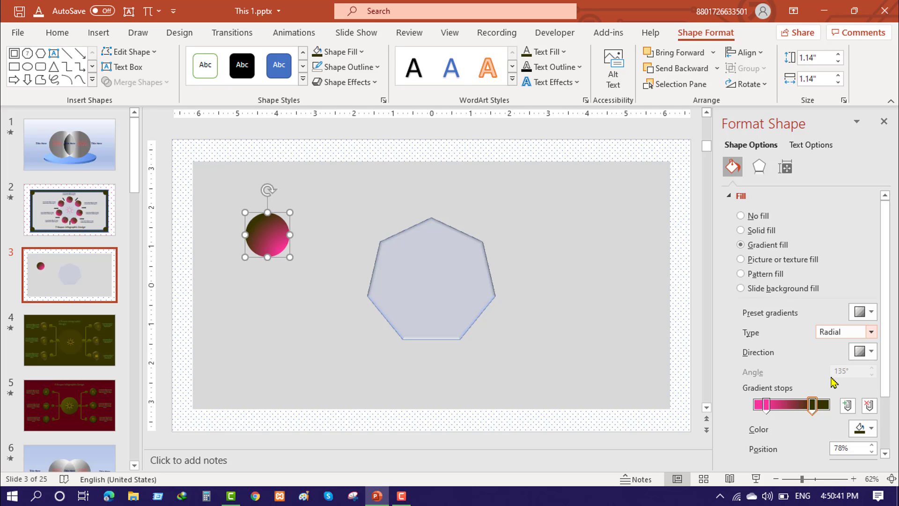
left_click_drag(813, 405, 798, 406)
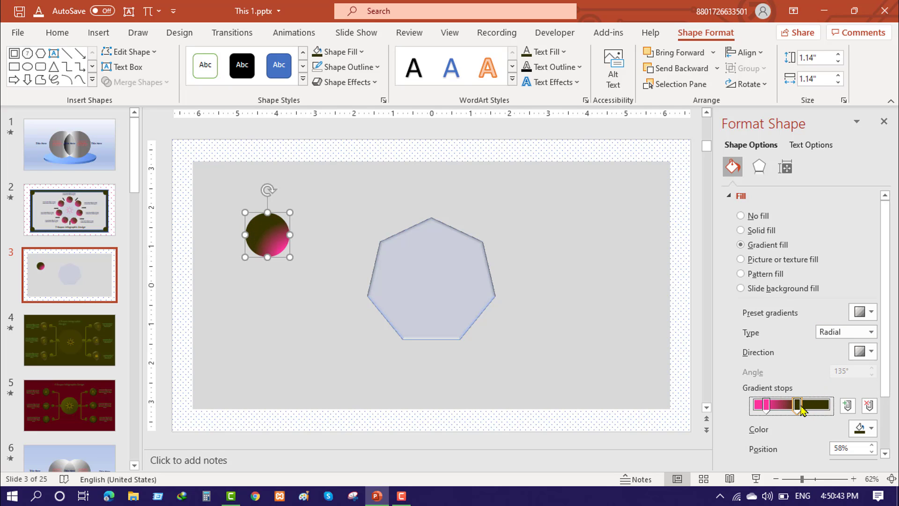
left_click(562, 360)
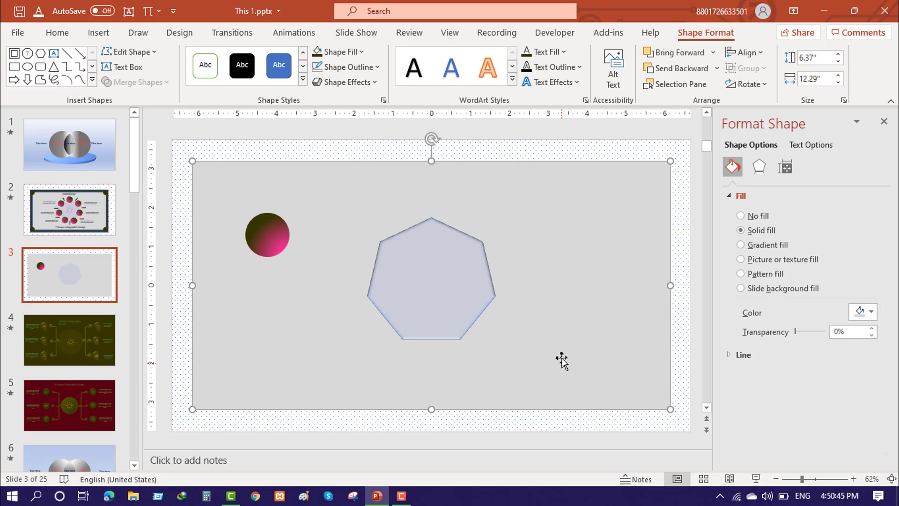
- Add the centred outer shadow preset to the gradient circle
left_click(264, 233)
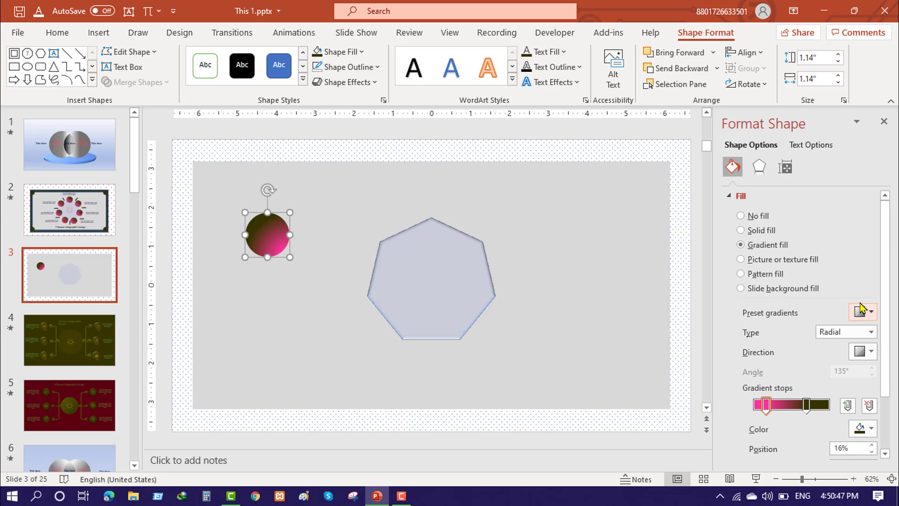
left_click(759, 167)
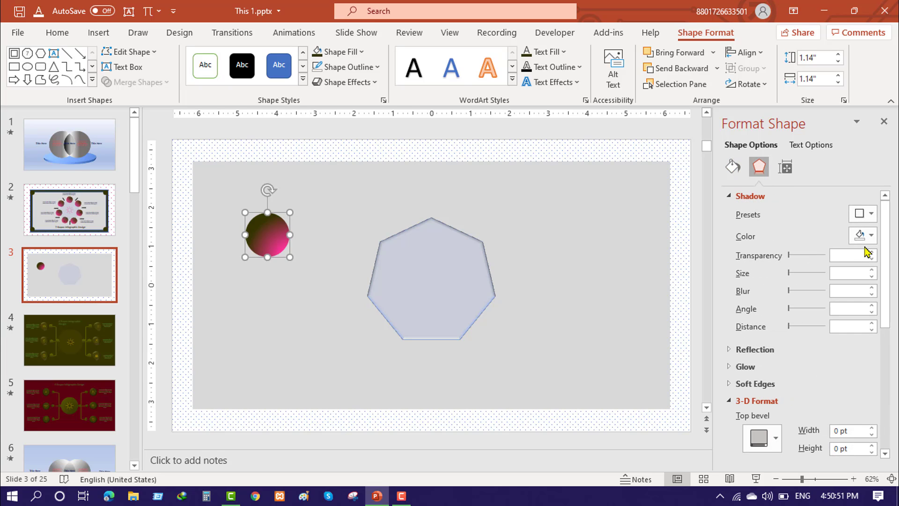
left_click(870, 215)
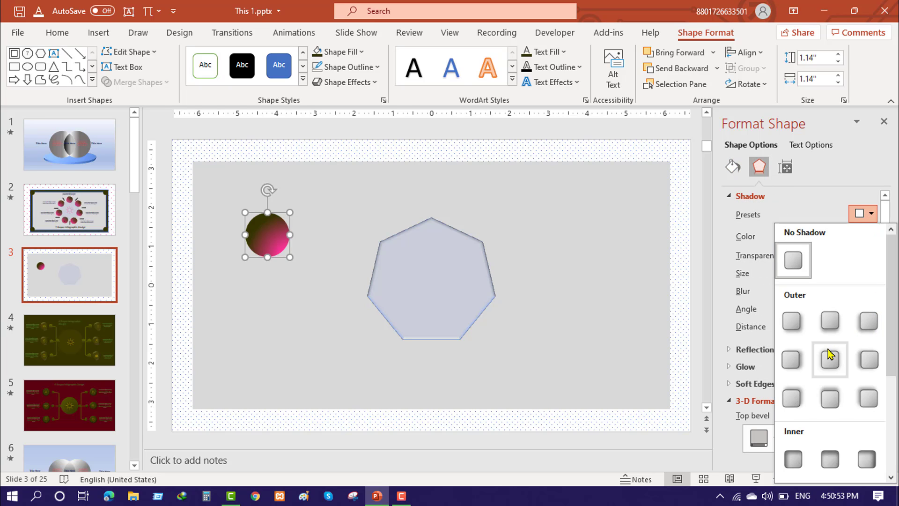
left_click(831, 365)
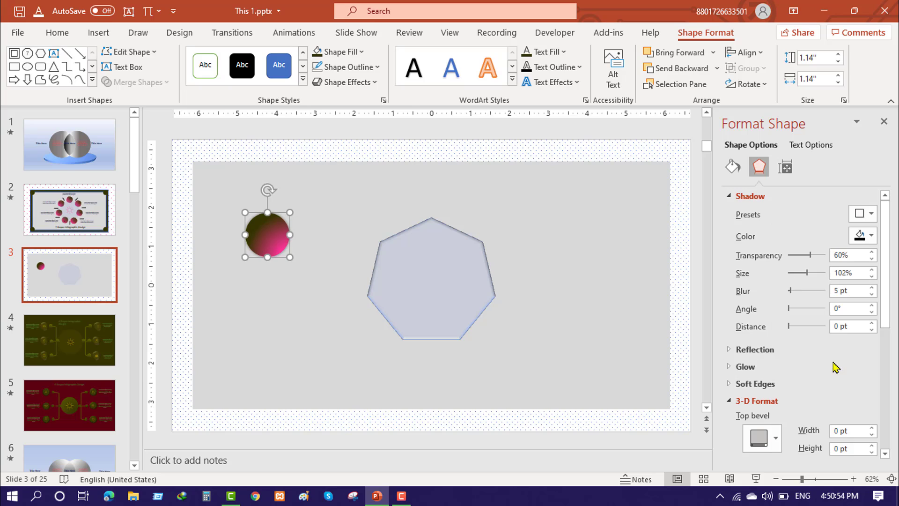
left_click(283, 290)
- Move the circle onto the heptagon's upper-left corner and resize it to 1" by 1"
left_click(270, 234)
left_click_drag(279, 237, 371, 244)
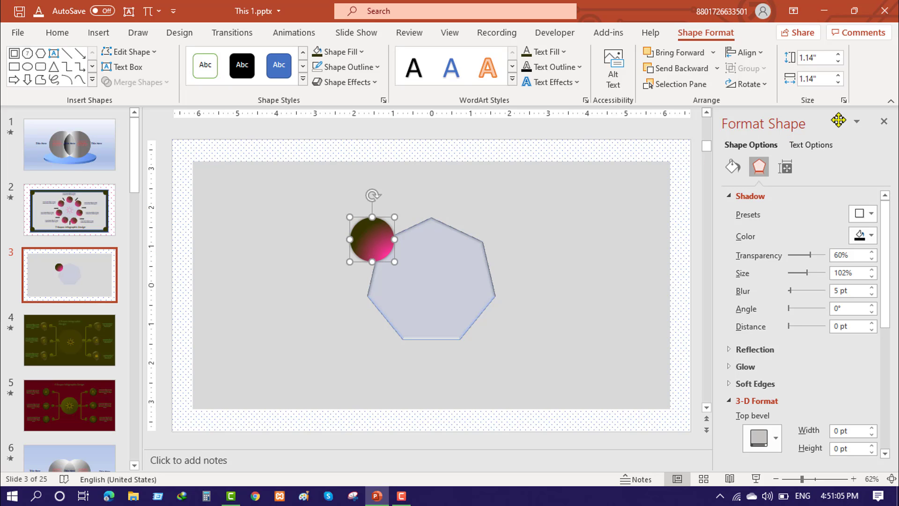
left_click(838, 82)
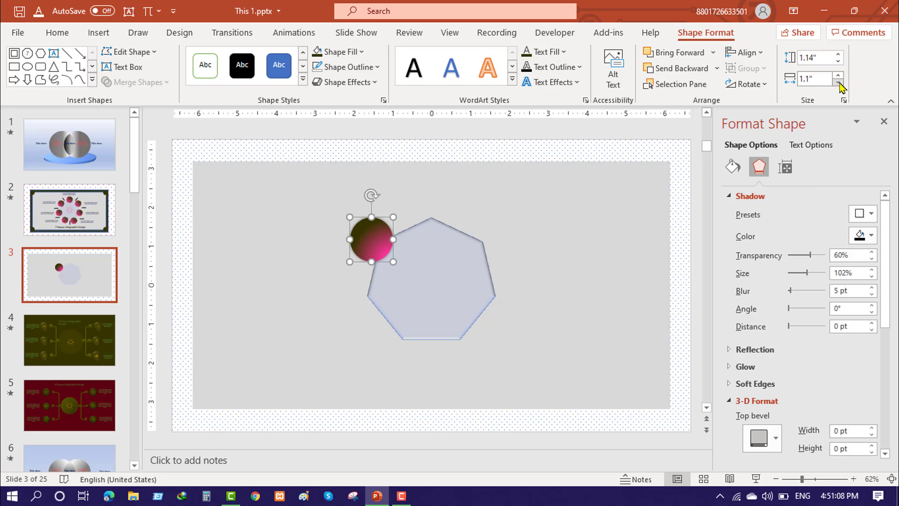
left_click(838, 61)
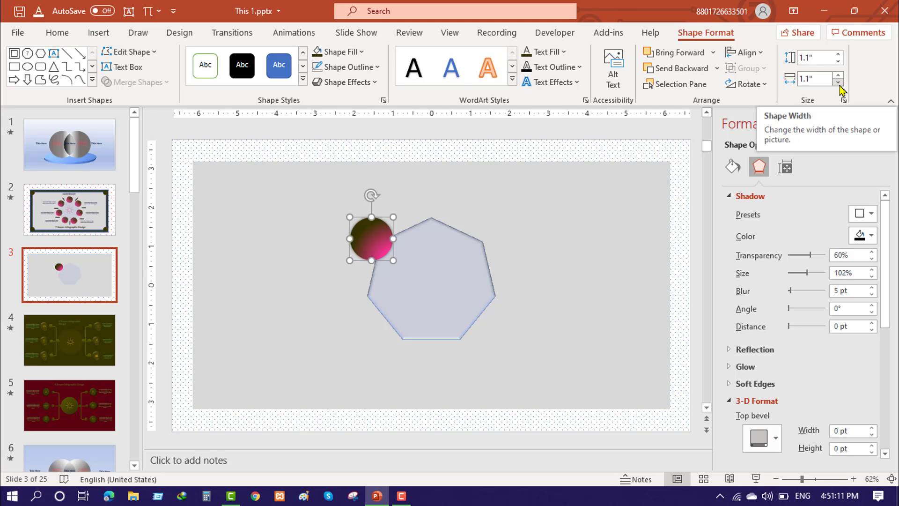
left_click(839, 82)
left_click(838, 62)
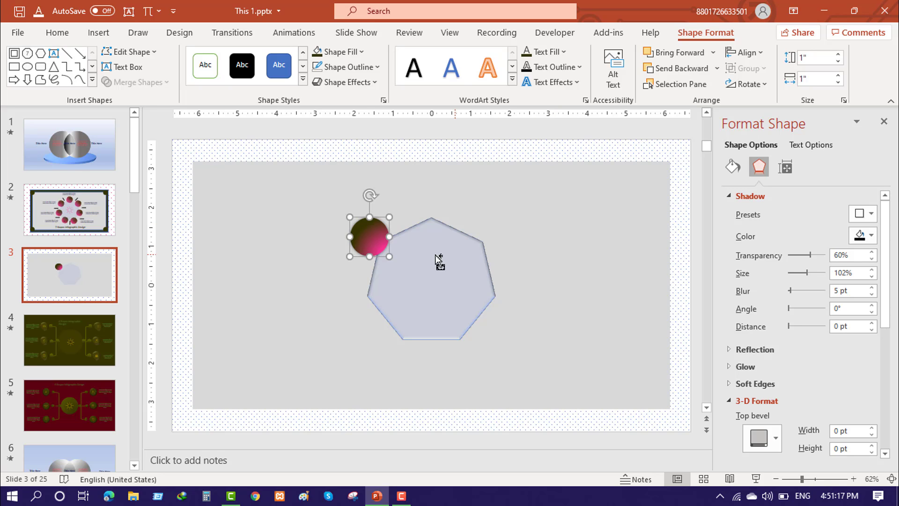
- Copy the gradient circle onto the heptagon's left and lower-left corners
left_click_drag(367, 248, 367, 305)
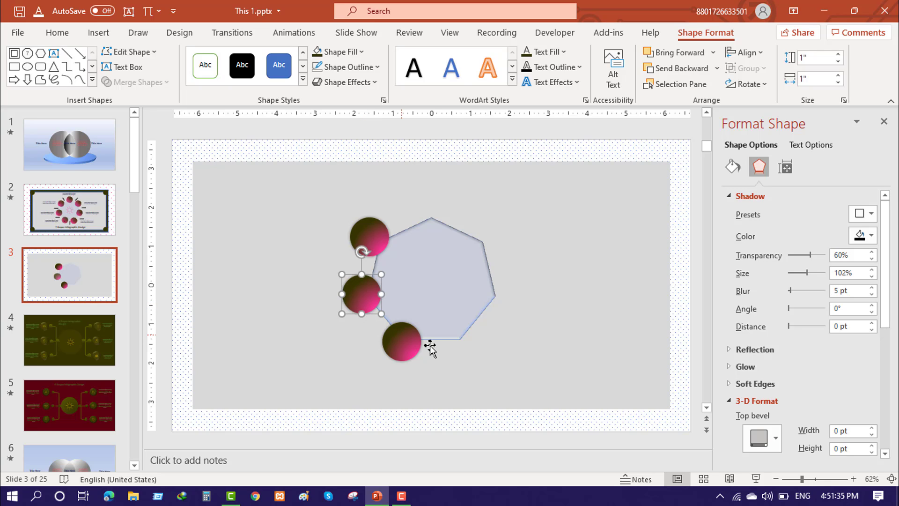
left_click(408, 351)
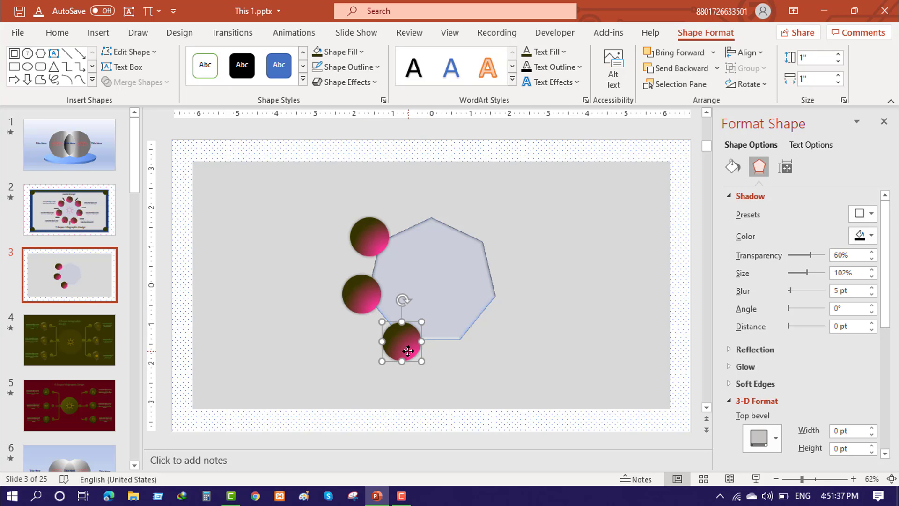